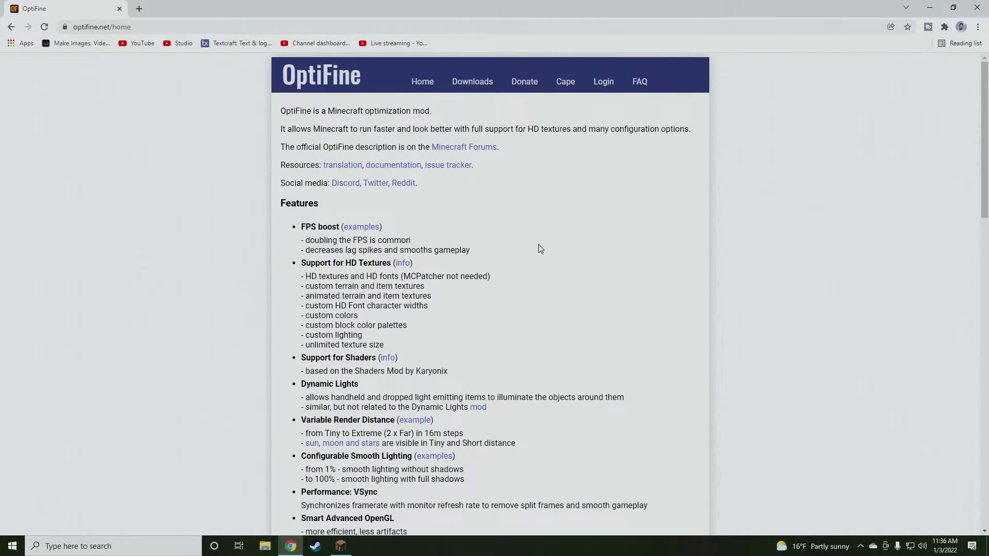
- View the OptiFine site full screen, open its downloads page and expand the preview versions for Minecraft 1.18.1
key(F11)
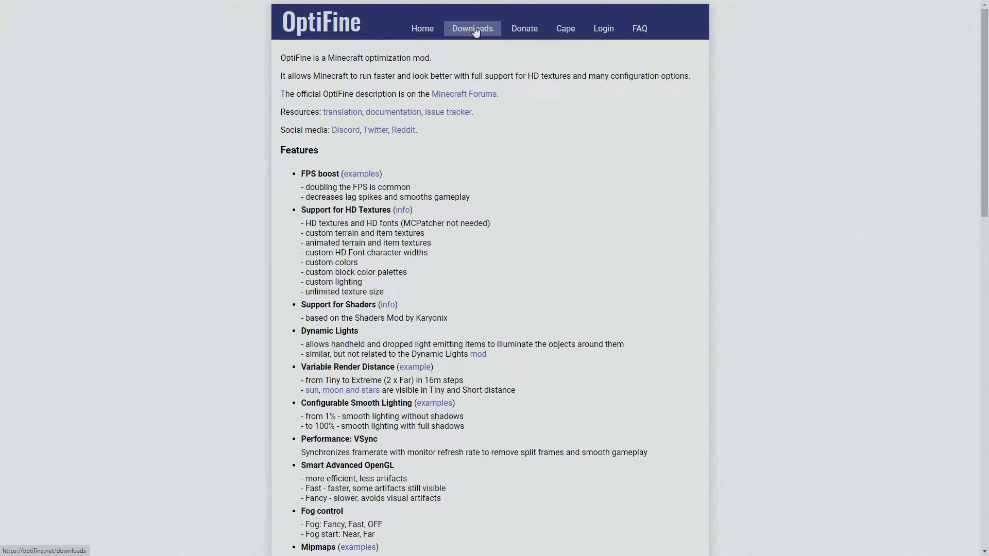
click(475, 32)
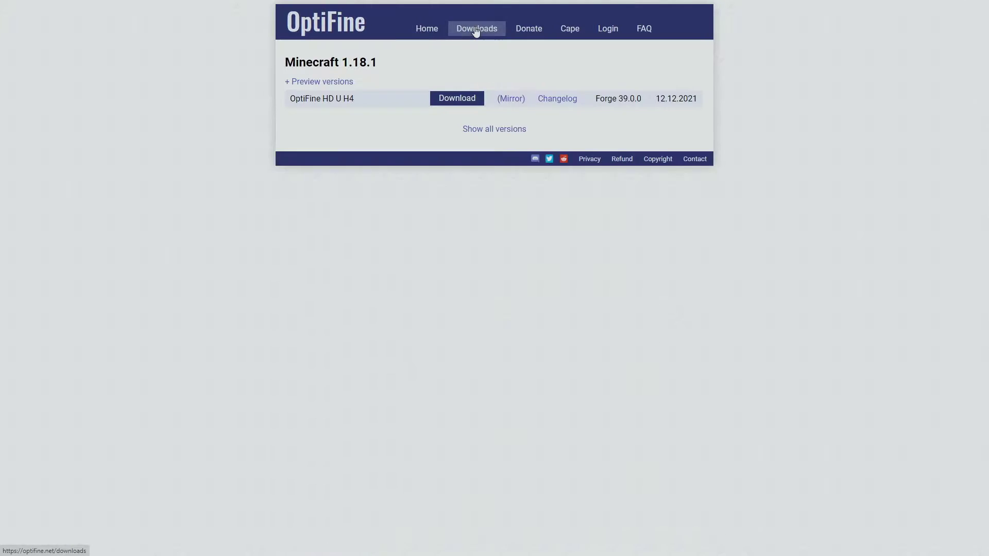
click(313, 83)
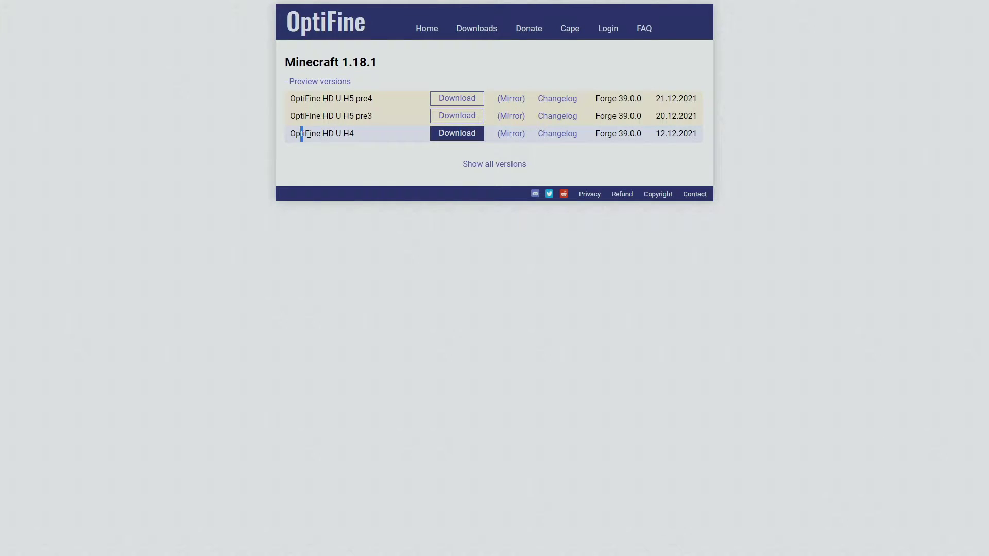
- Download OptiFine HD U H4 for Minecraft 1.18.1 through its mirror link
drag(308, 134, 360, 136)
click(359, 135)
drag(344, 62, 388, 63)
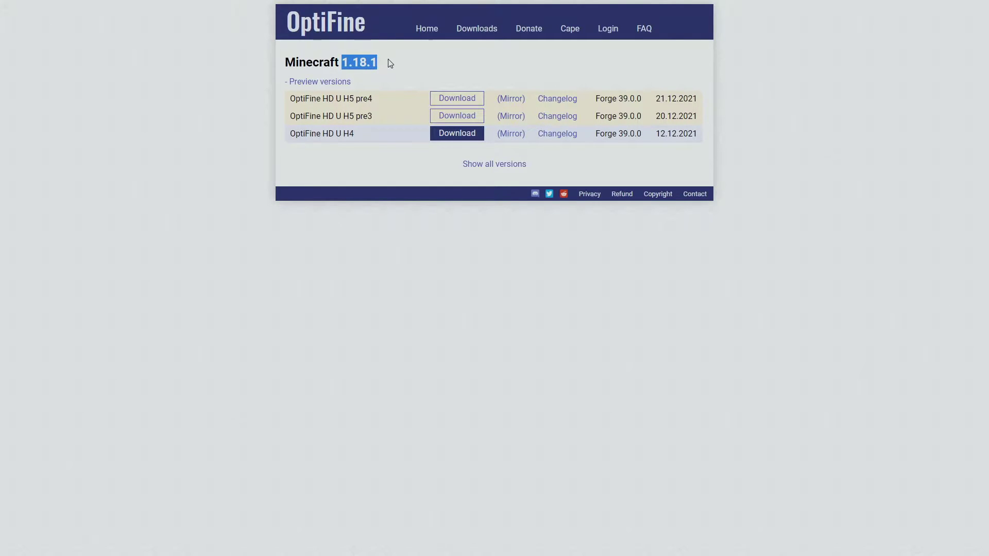
click(388, 75)
drag(307, 135, 357, 141)
click(357, 140)
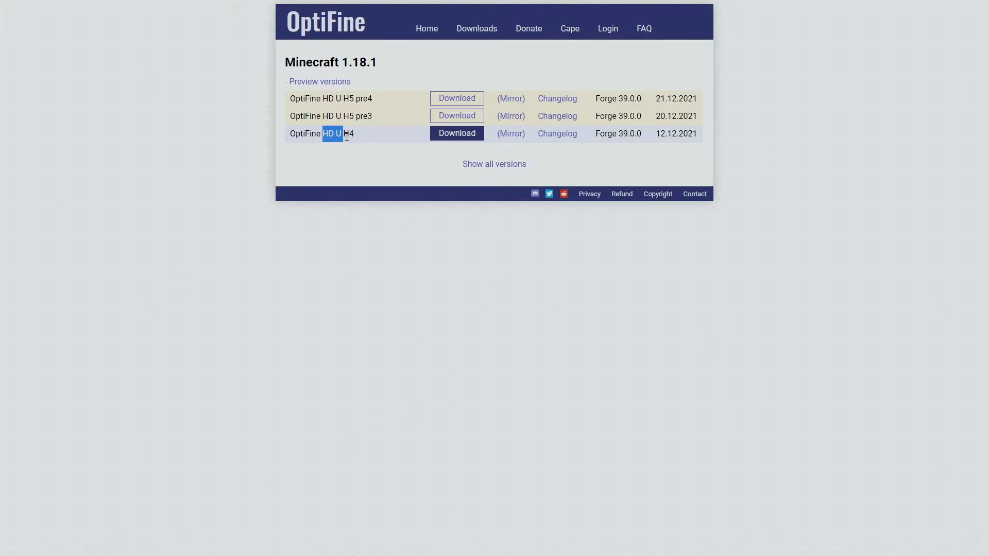
click(338, 135)
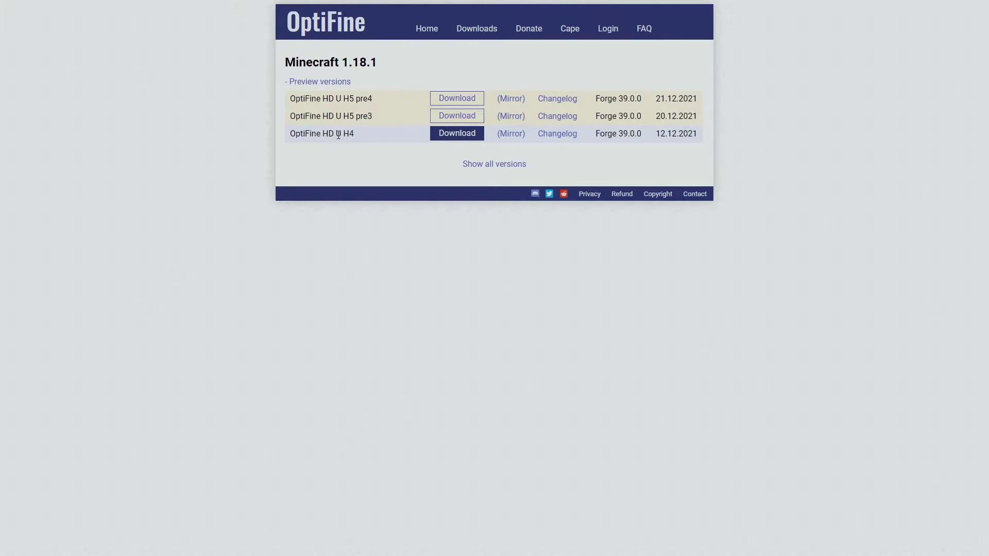
click(513, 138)
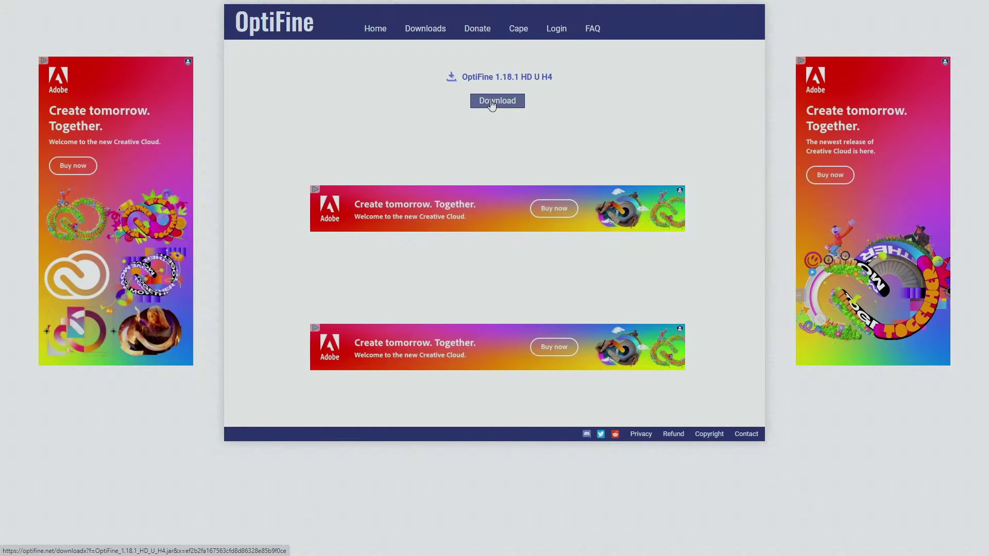
click(491, 102)
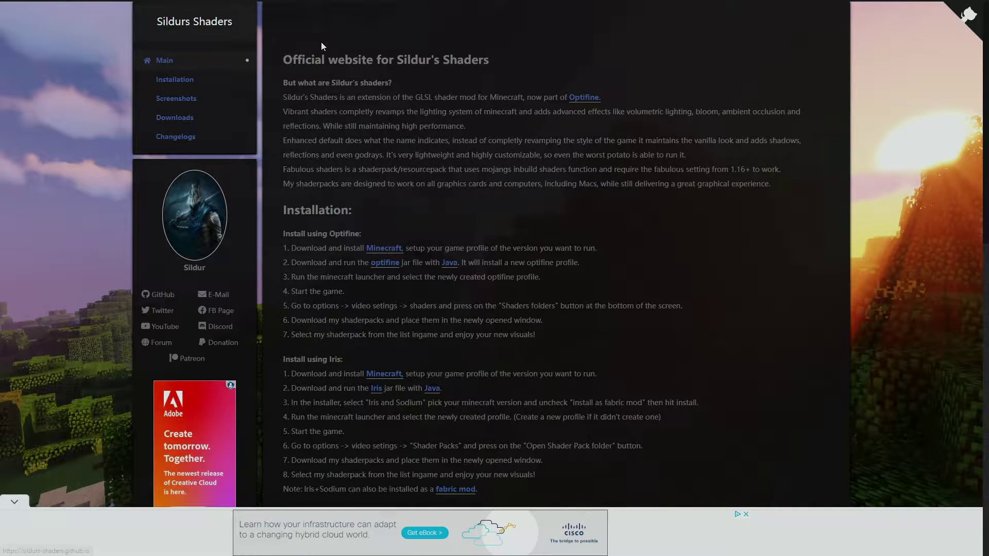
- Open the downloads page of Sildur's Shaders and look through the available shader packs
click(189, 119)
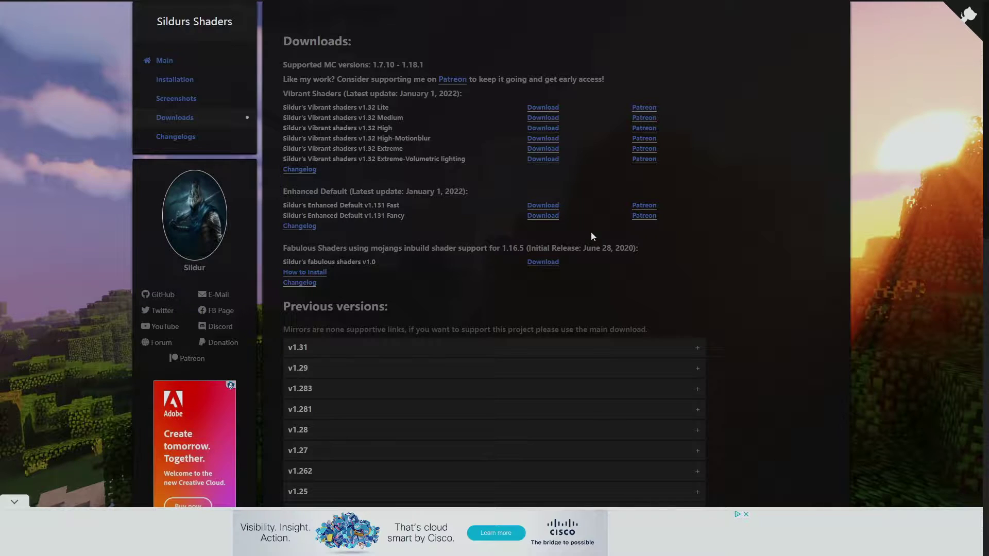
scroll(498, 227, down, 2)
scroll(489, 225, up, 2)
scroll(407, 283, down, 3)
scroll(360, 232, up, 3)
- Open the download page for Sildur's Enhanced Default v1.131 Fancy
drag(283, 194, 303, 189)
click(466, 192)
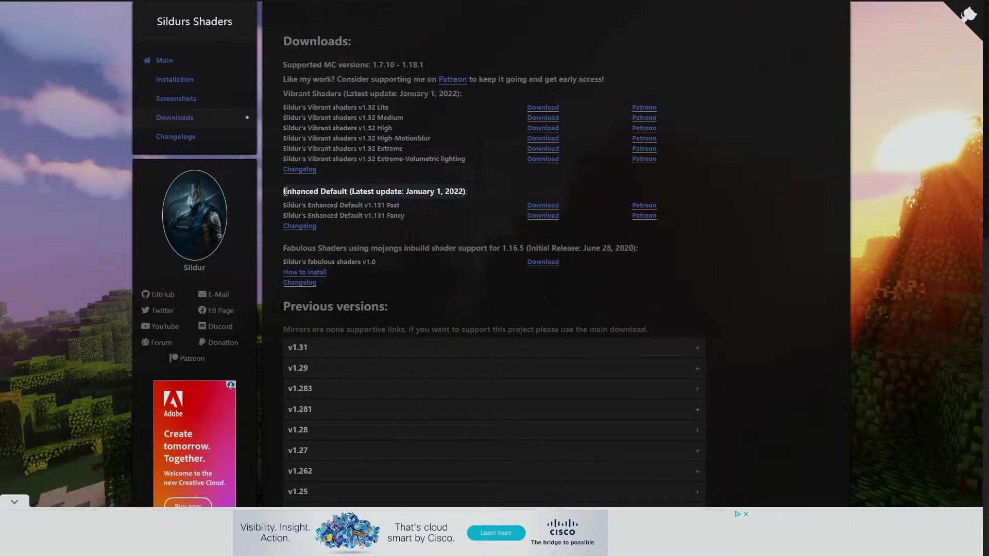
click(284, 191)
drag(412, 190, 454, 191)
click(463, 192)
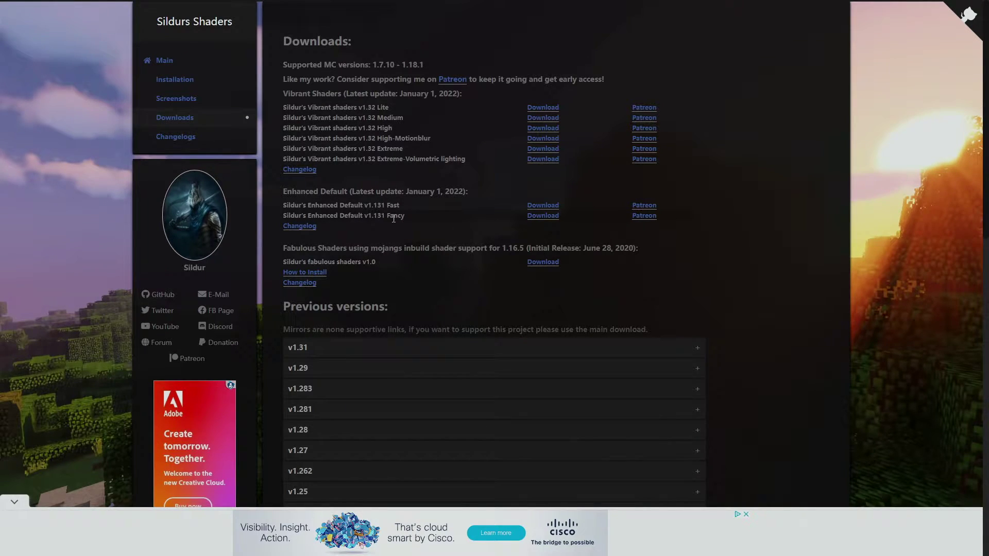
click(542, 223)
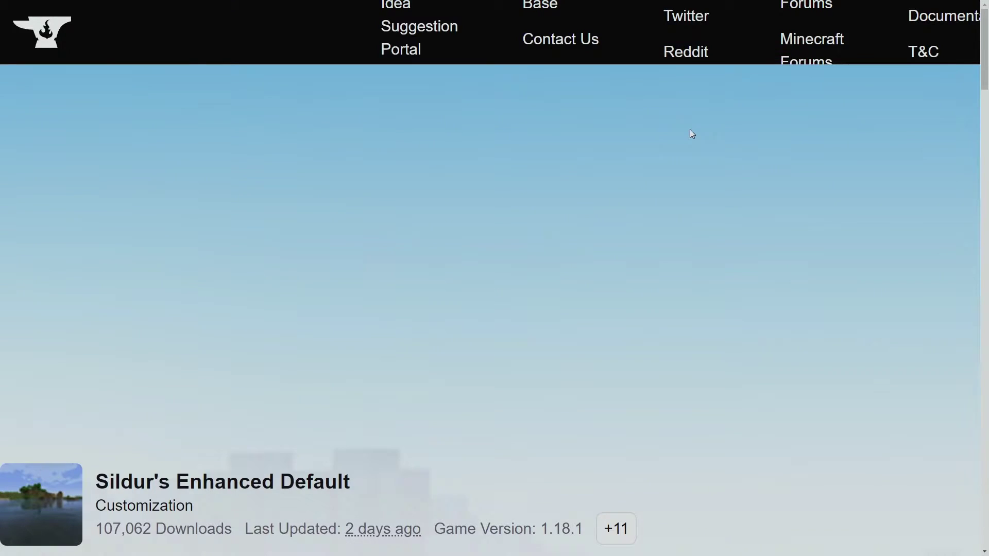
- Look over the Sildur's Enhanced Default project page and download the shader pack
scroll(332, 241, down, 5)
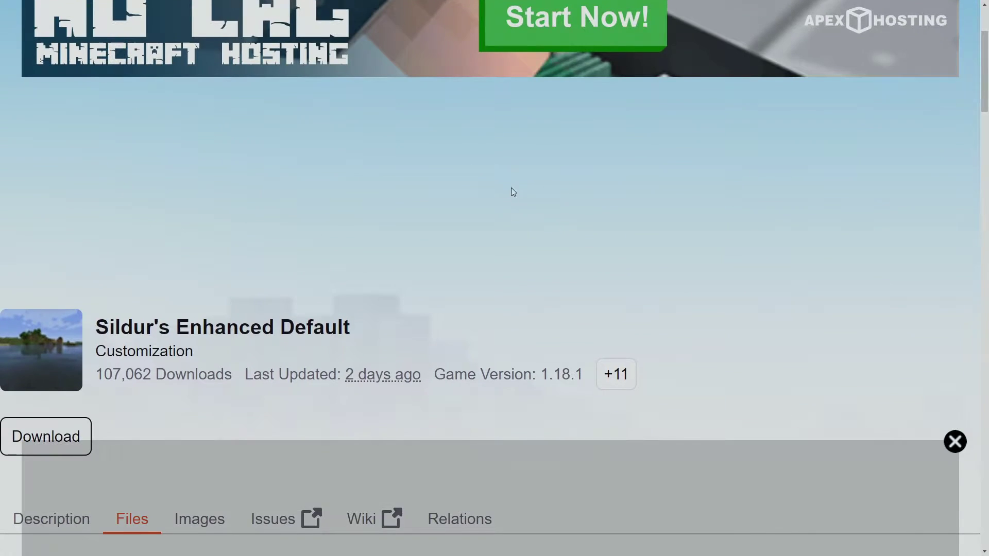
scroll(449, 225, down, 3)
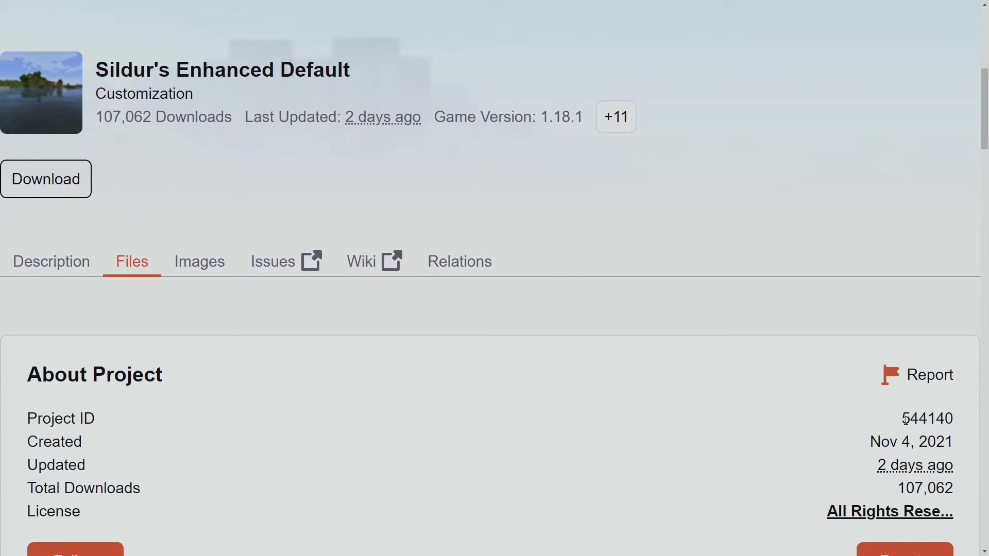
scroll(198, 226, up, 2)
scroll(201, 229, down, 3)
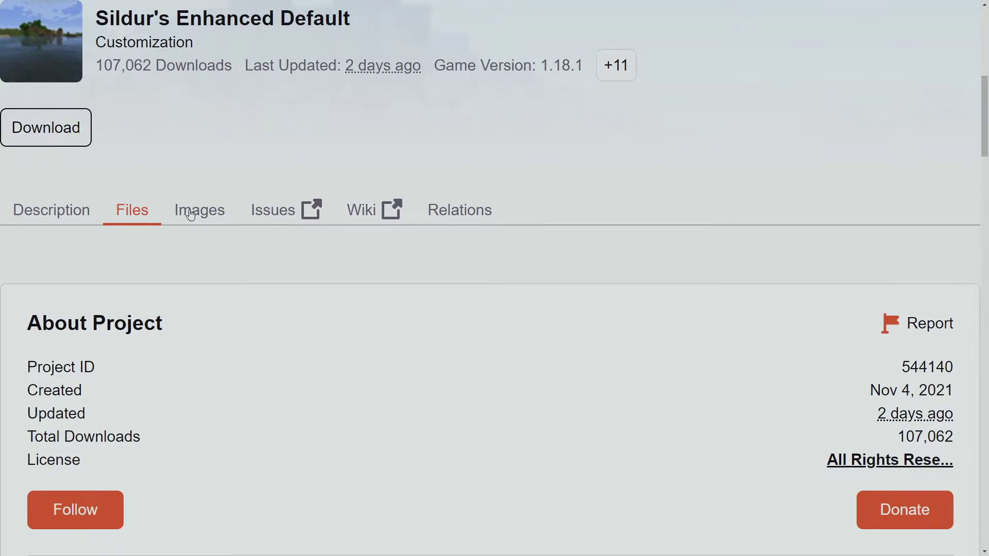
scroll(190, 215, up, 3)
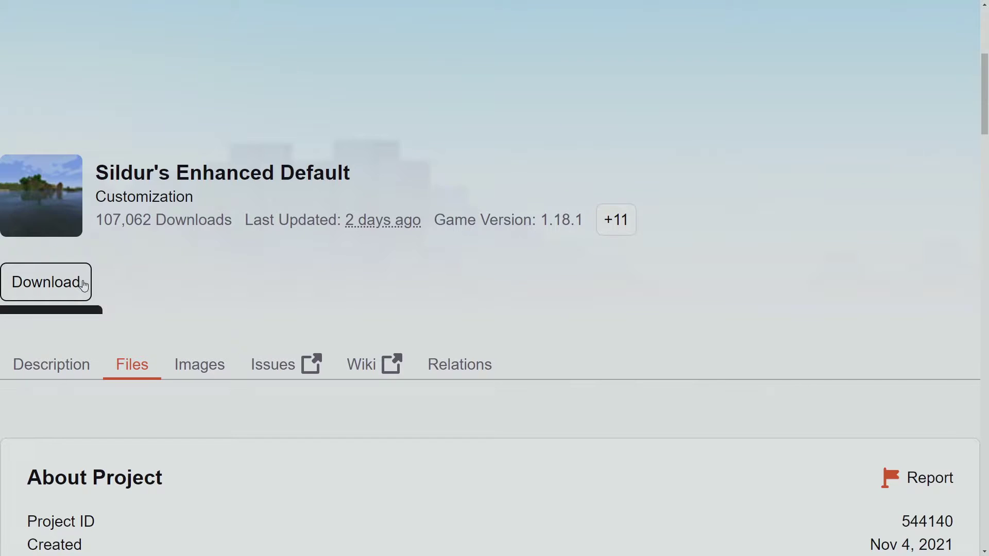
click(80, 283)
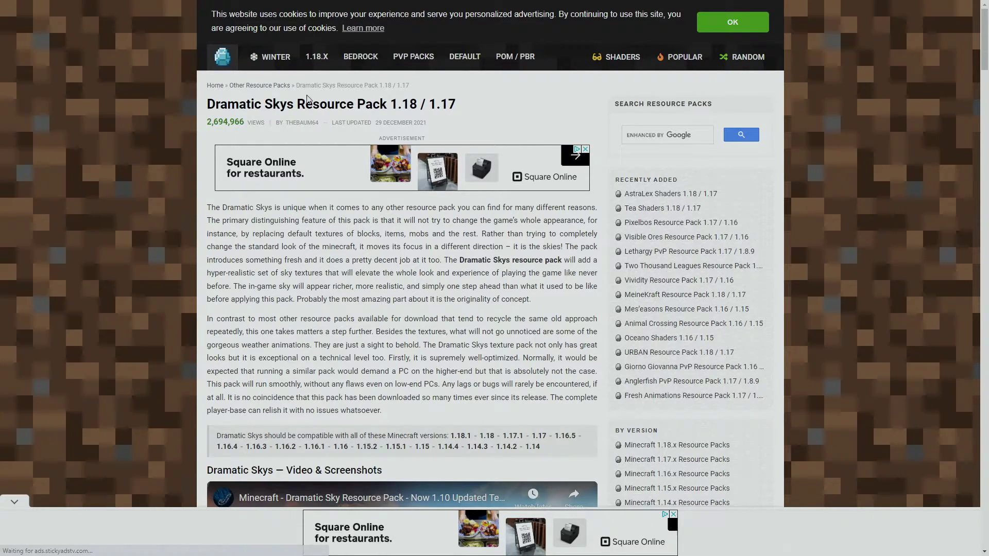
- Download the 1.18.x version of the Dramatic Skys Resource Pack from its download links
scroll(411, 211, down, 5)
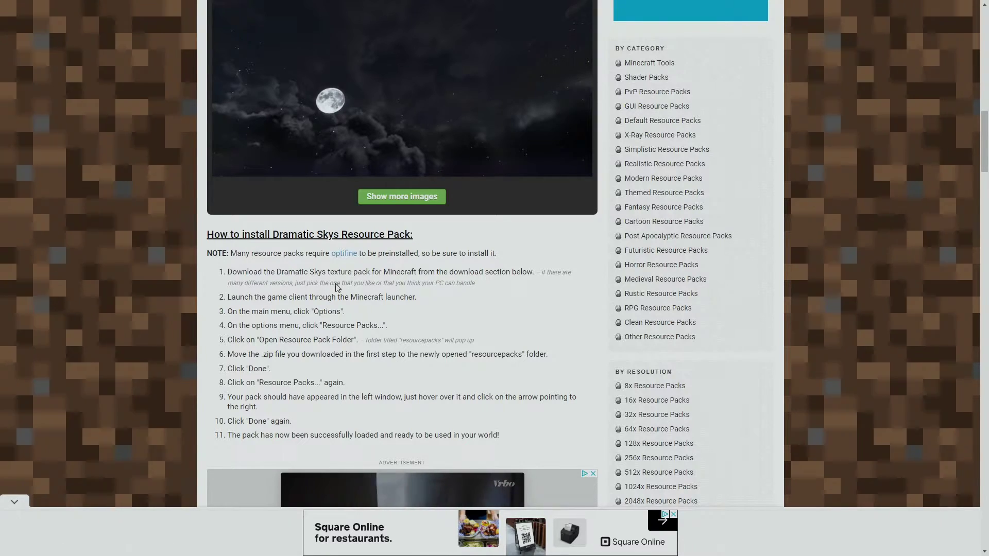
scroll(403, 300, down, 11)
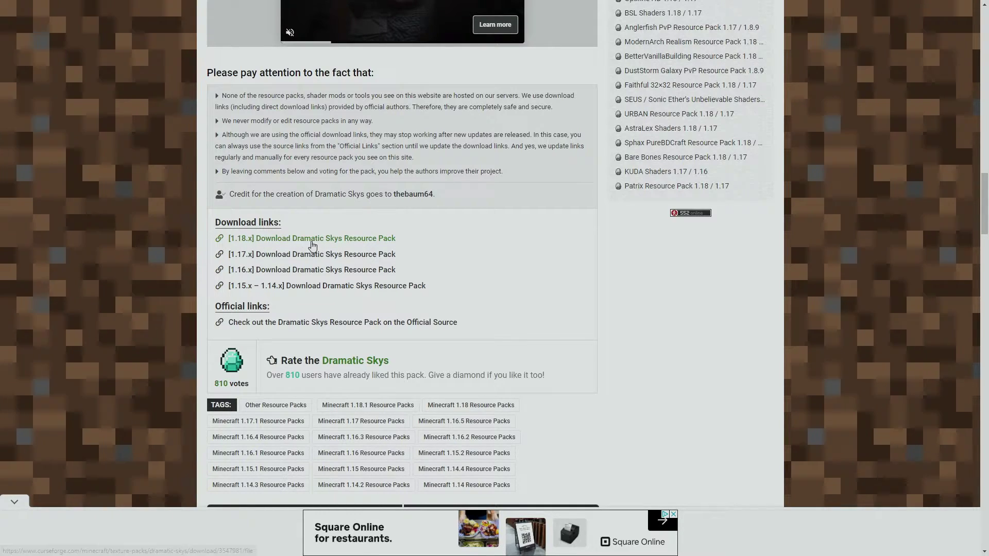
click(377, 245)
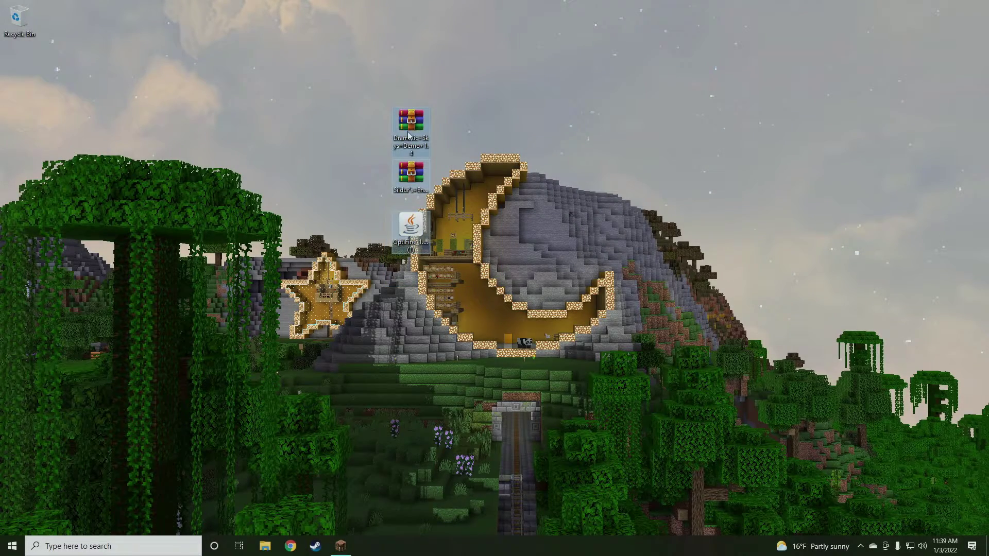
- Line up the Dramatic Skys, Sildur's Enhanced Default and OptiFine files in a row on the desktop
drag(410, 124, 293, 70)
drag(20, 122, 372, 70)
drag(20, 173, 497, 85)
drag(539, 141, 234, 43)
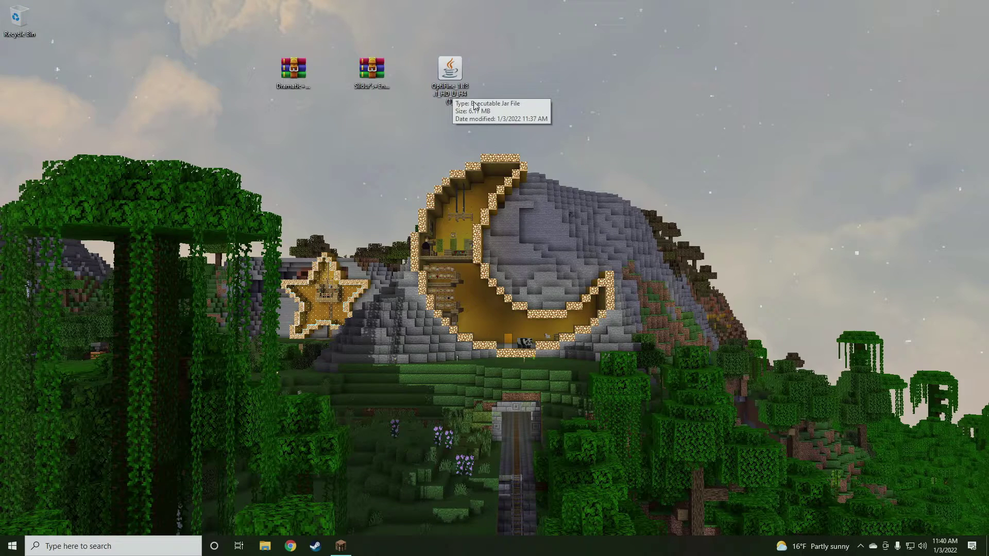
click(466, 100)
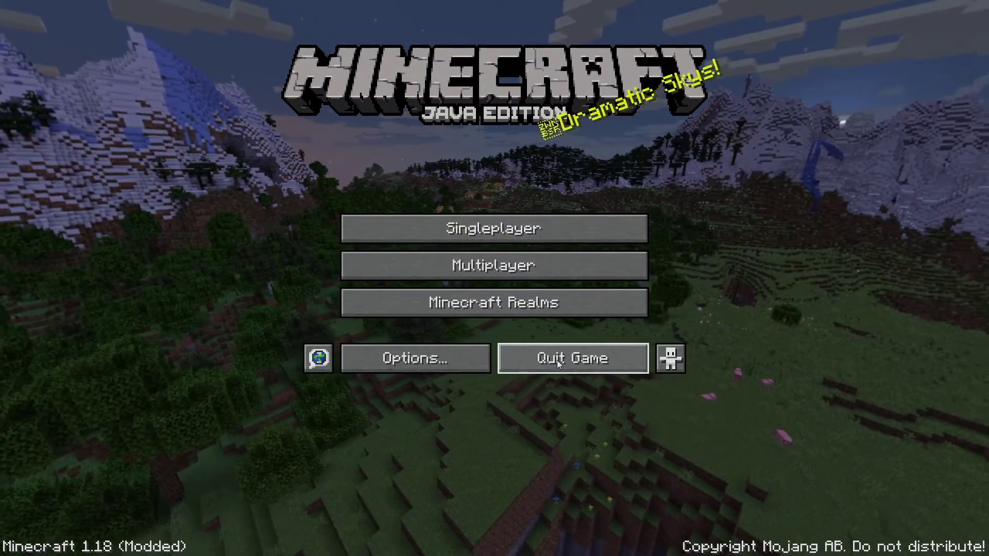
- Quit the running Minecraft game and install OptiFine from the downloaded jar file
click(559, 363)
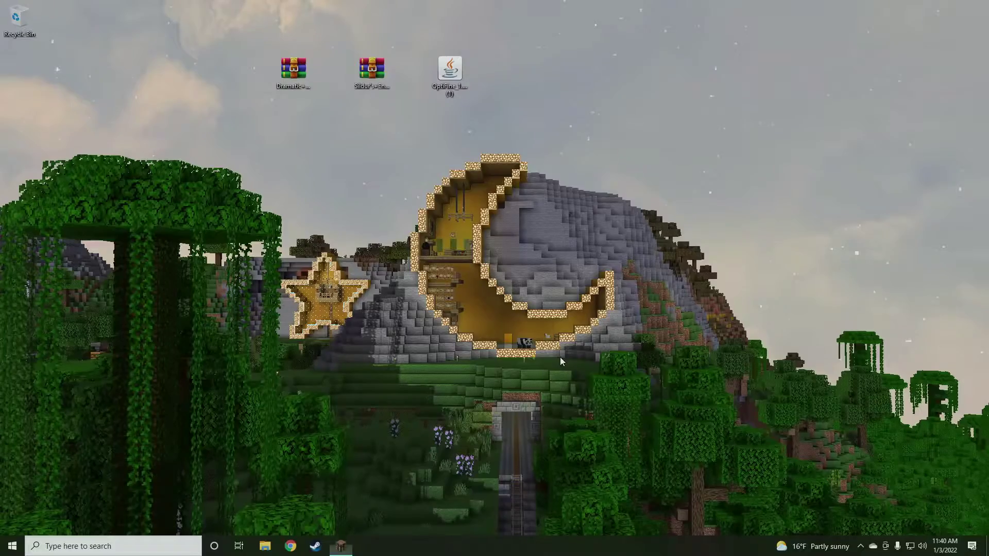
double_click(448, 72)
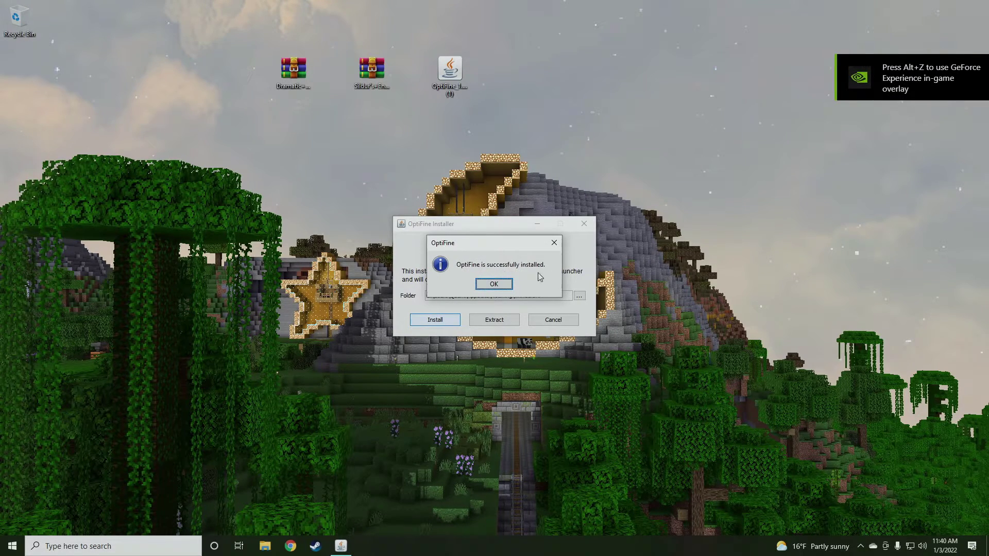
click(494, 285)
- Search for and open the Minecraft Launcher, and check its installation list for OptiFine
click(146, 545)
text(minecraft)
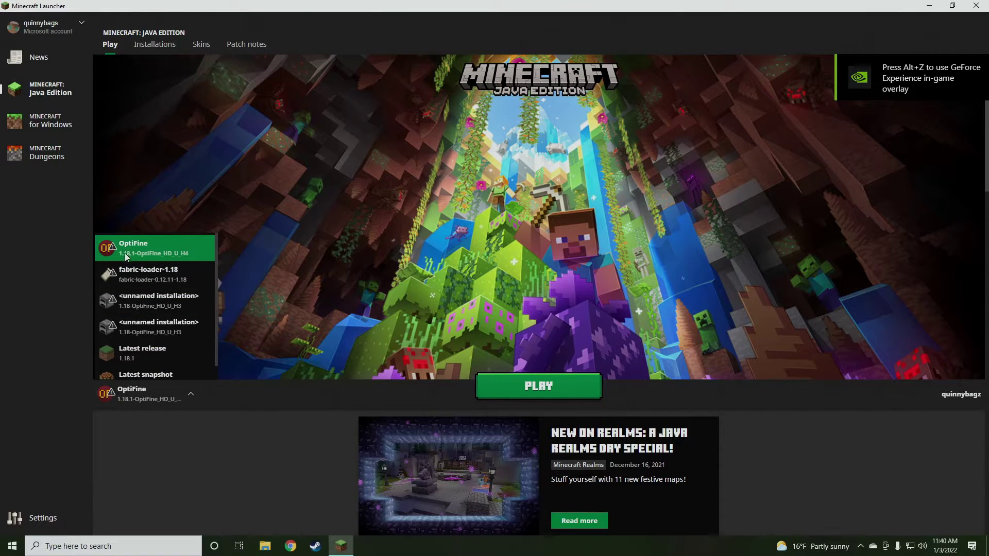
click(247, 391)
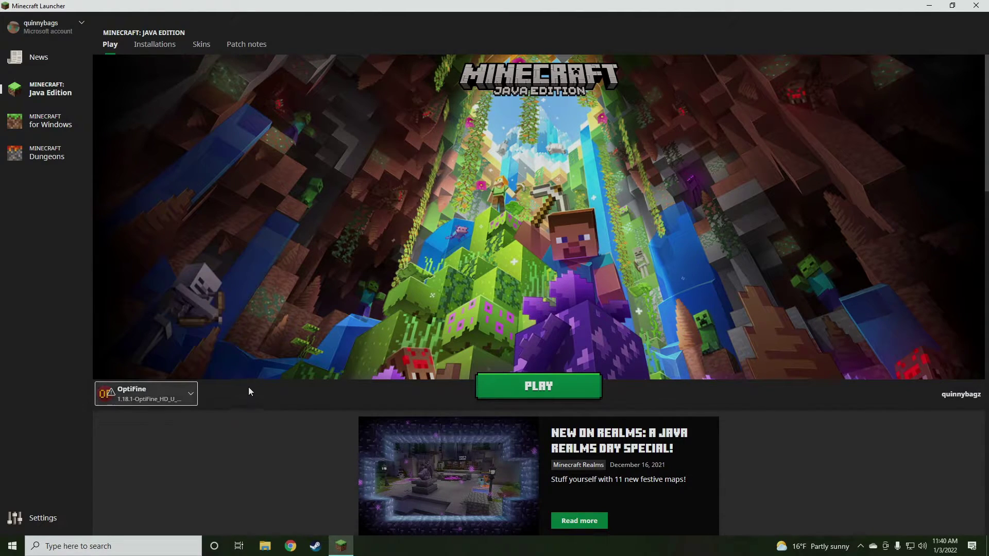
click(164, 45)
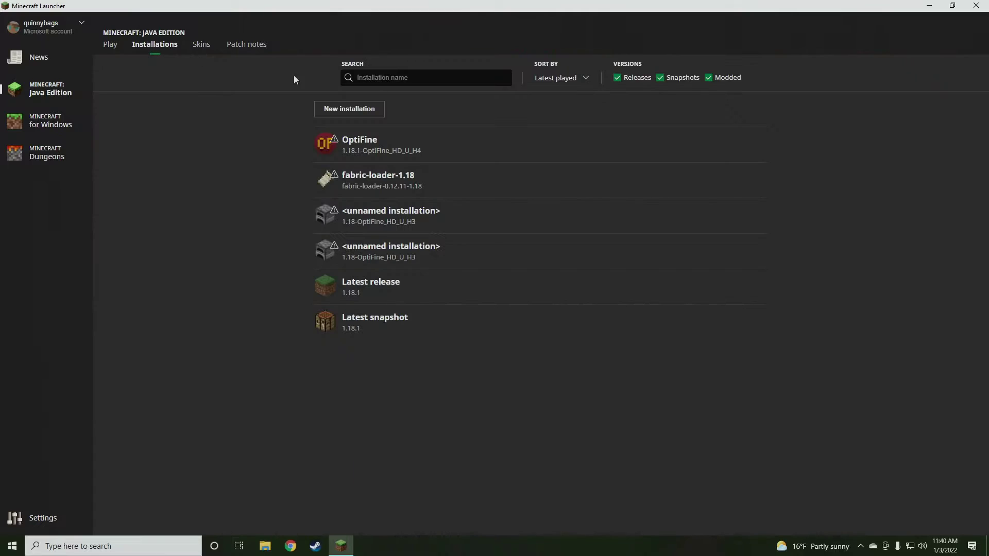
click(350, 109)
click(497, 156)
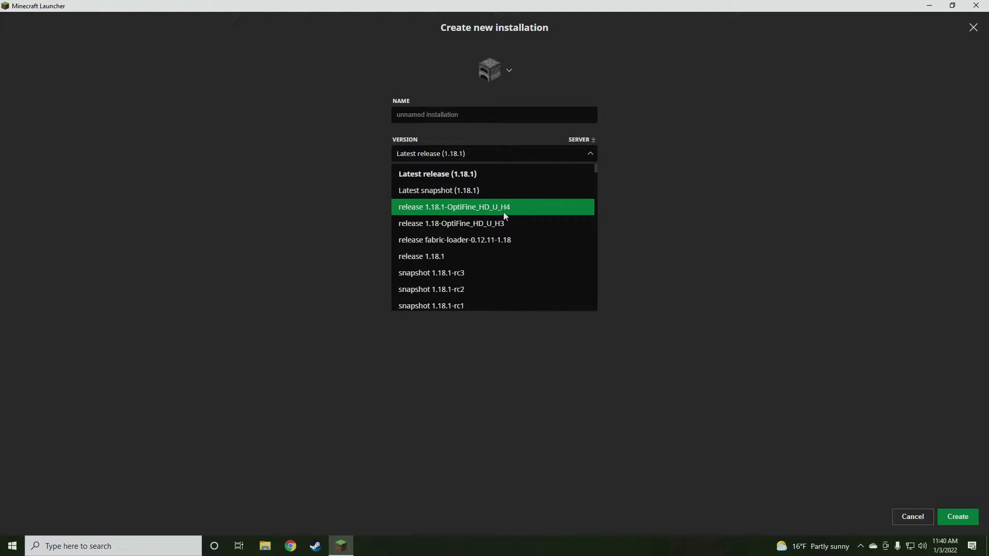
click(632, 165)
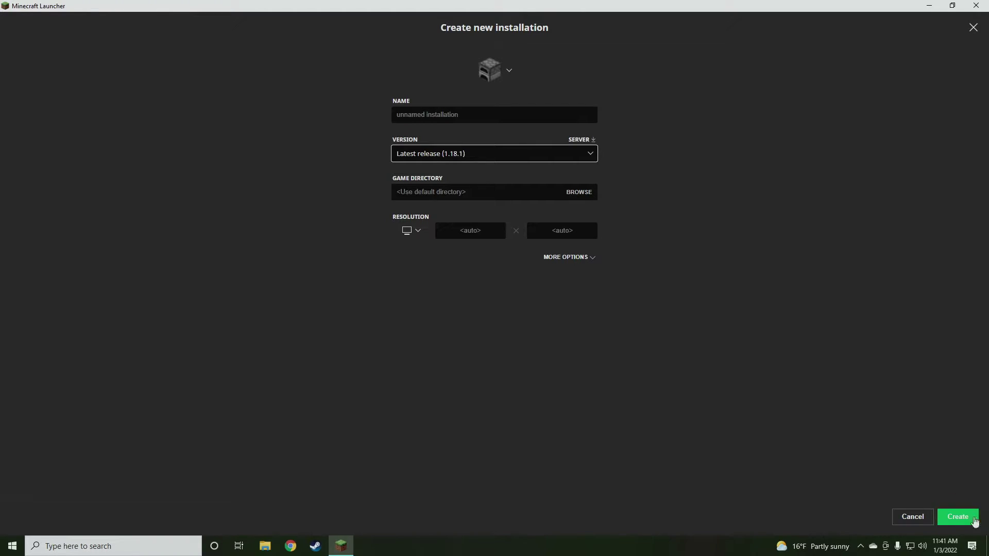
click(973, 28)
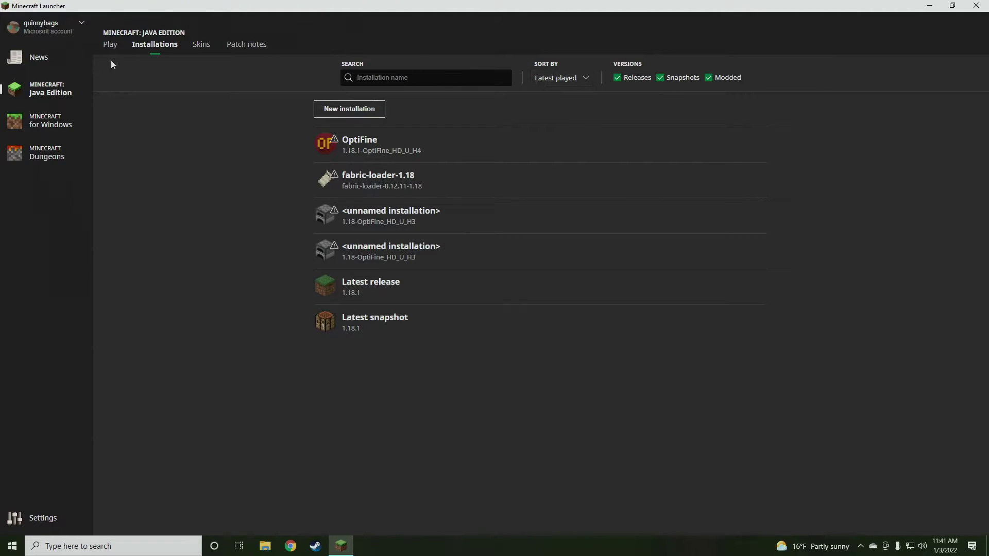
- Choose the OptiFine installation 1.18.1-OptiFine_HD_U_H4 as the version to play
click(110, 44)
click(166, 400)
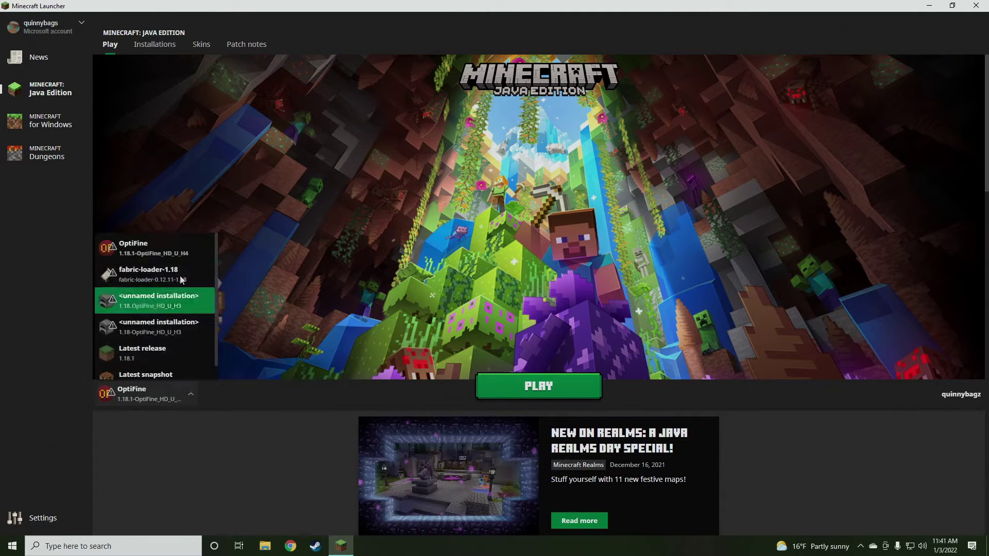
click(173, 255)
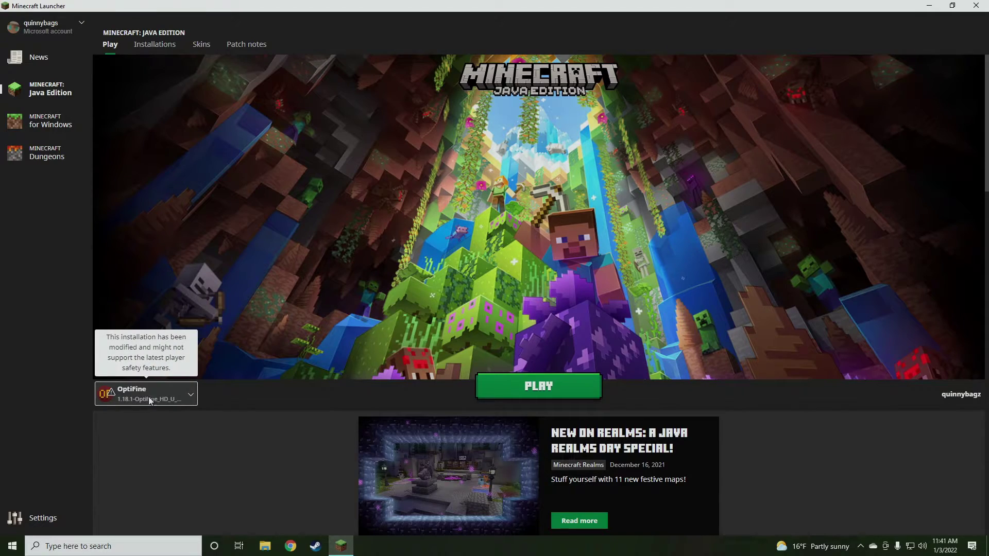
- Launch the modified installation, accepting the player safety warning, and go into a singleplayer world
click(552, 388)
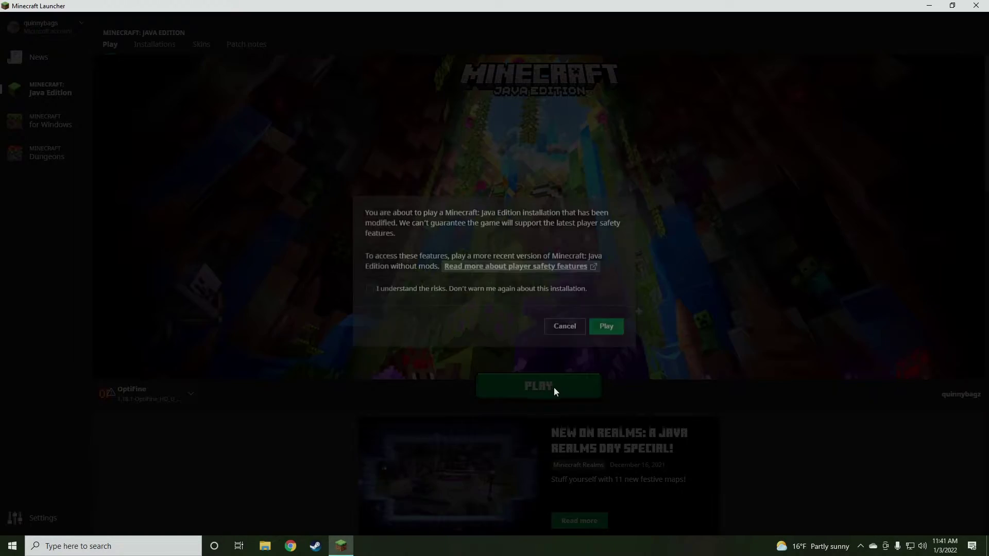
click(597, 324)
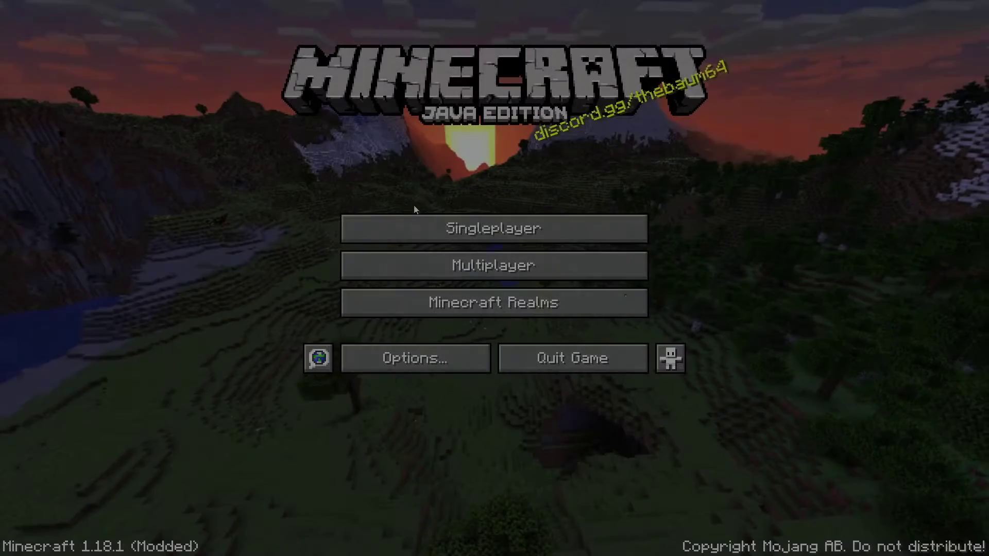
click(473, 227)
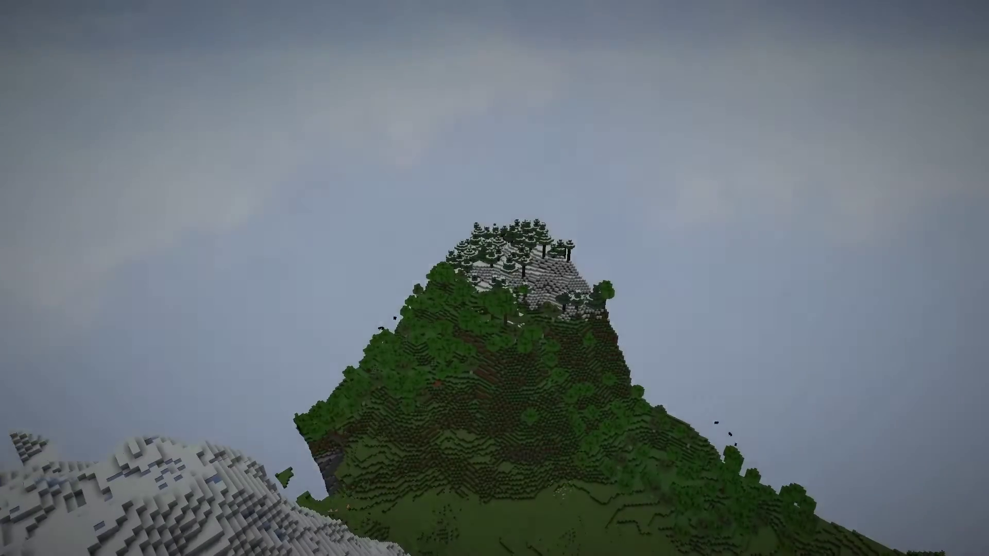
- Go to the shader list in the game's video settings and open the shaders folder
key(Escape)
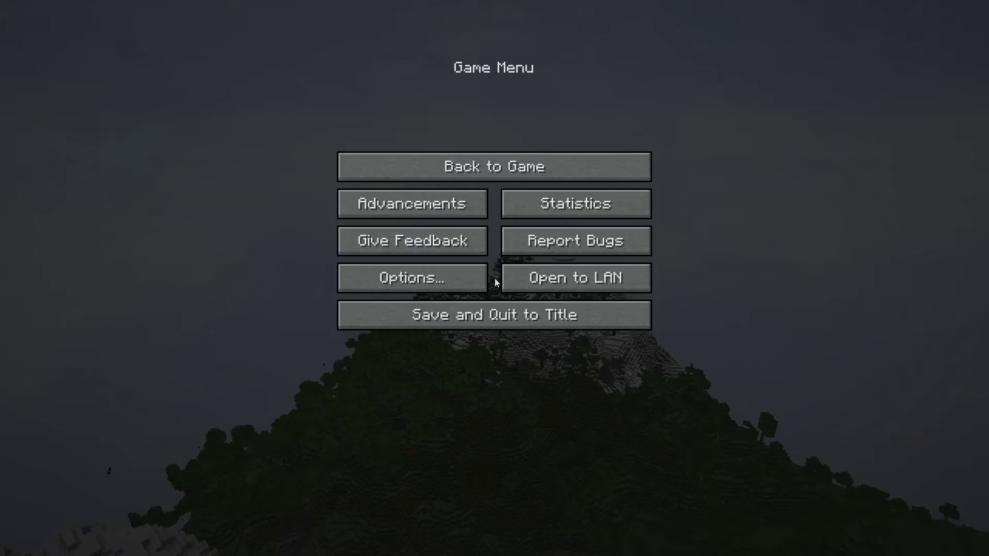
click(462, 278)
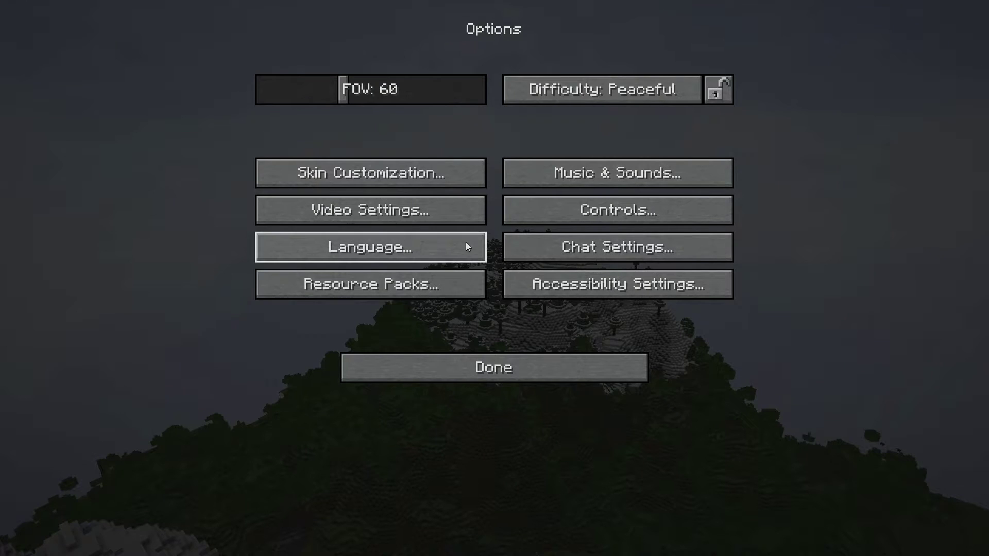
click(438, 215)
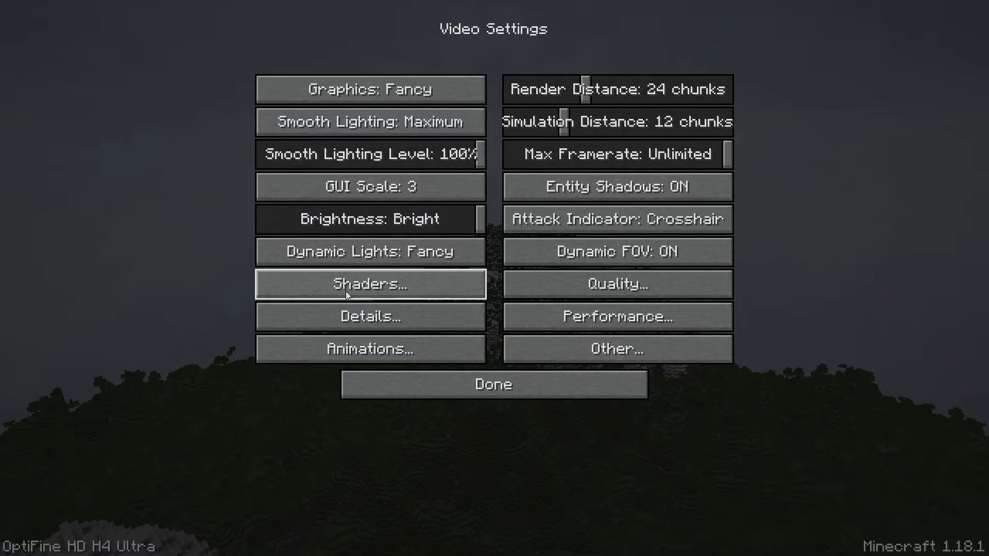
click(405, 286)
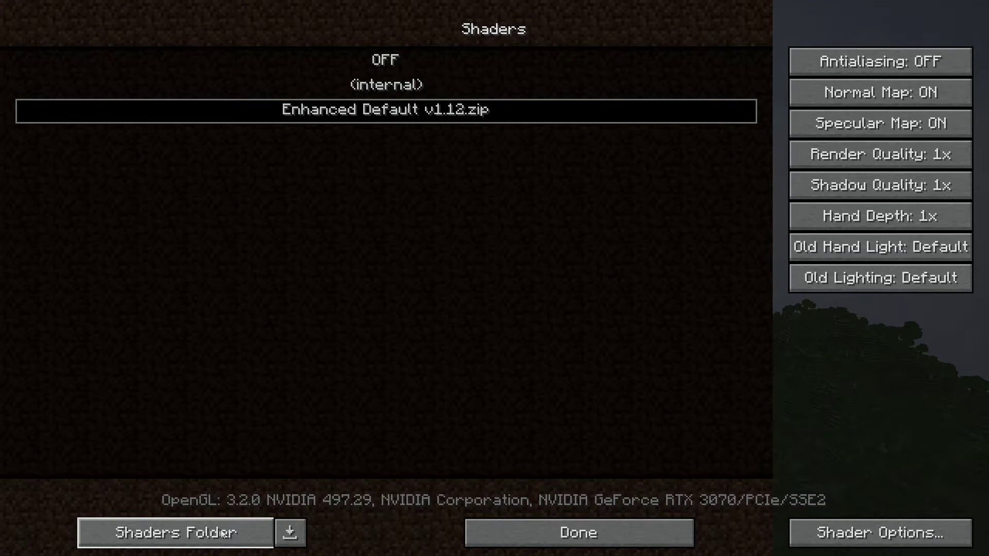
click(238, 540)
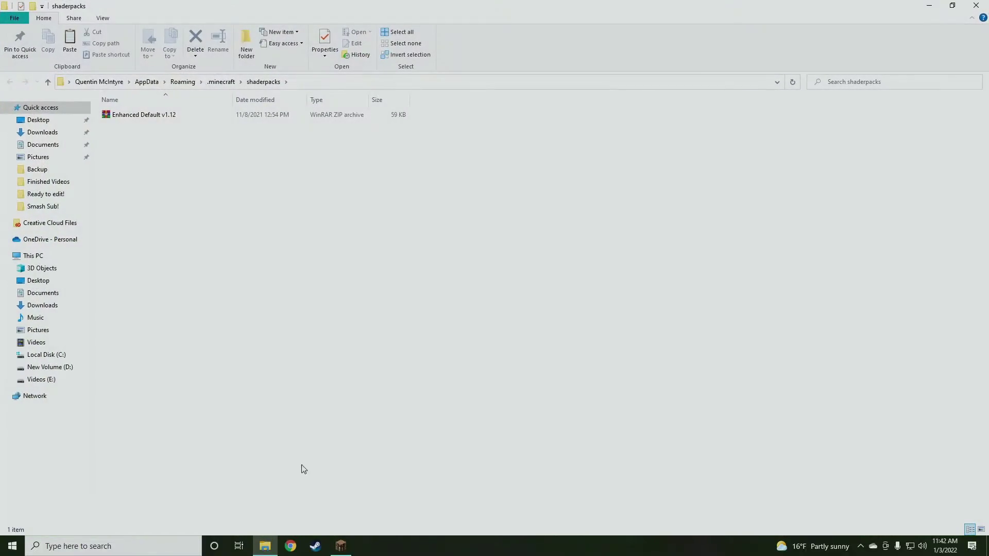
- Place the shaderpacks folder beside the desktop and move the Sildur's+Enhanced+Default+v1.131+Fancy archive from the desktop into it
drag(503, 12, 983, 208)
click(355, 135)
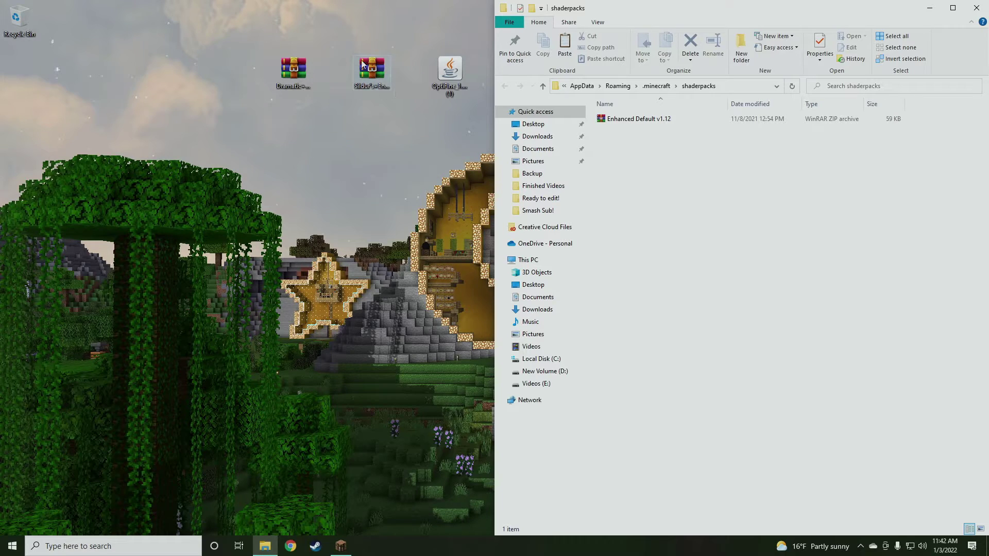
click(379, 63)
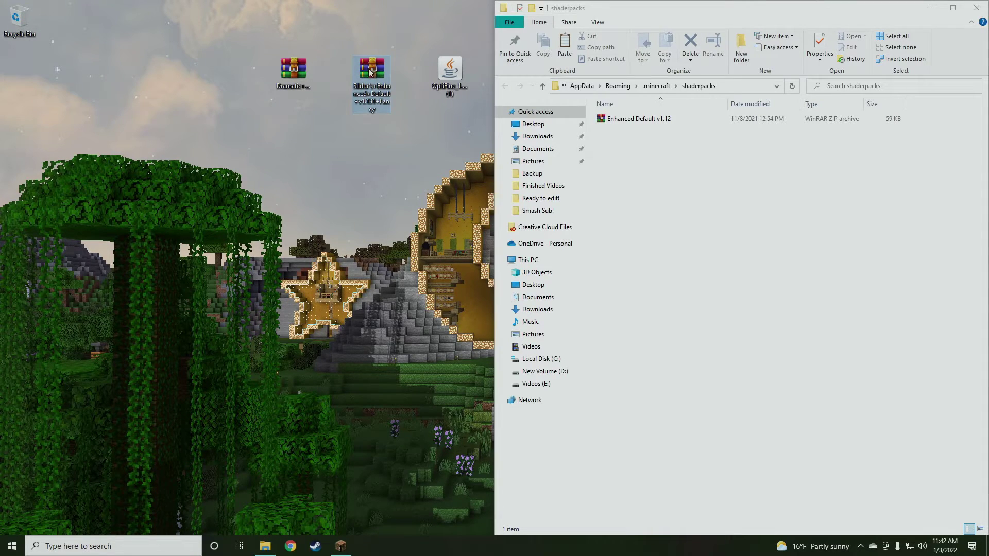
drag(370, 72, 665, 160)
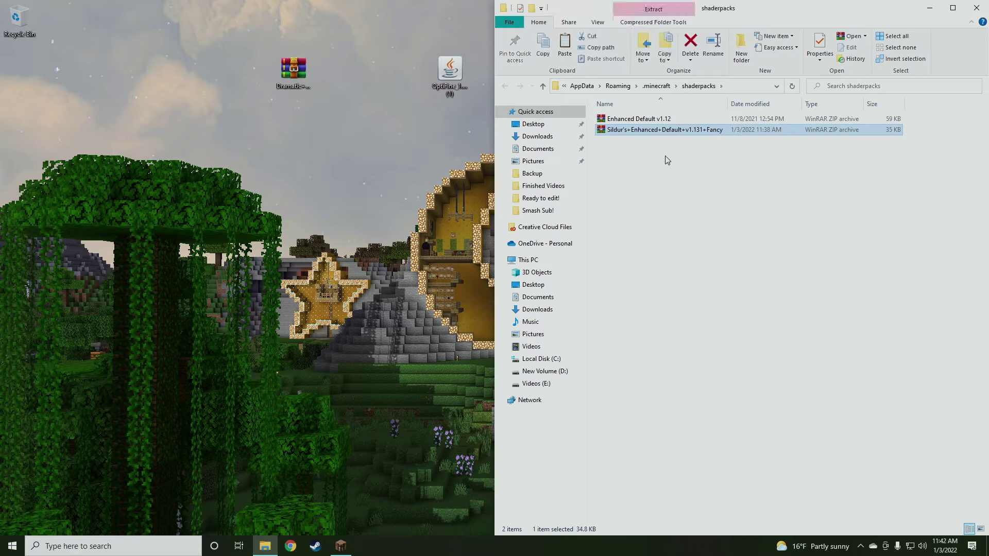
click(665, 156)
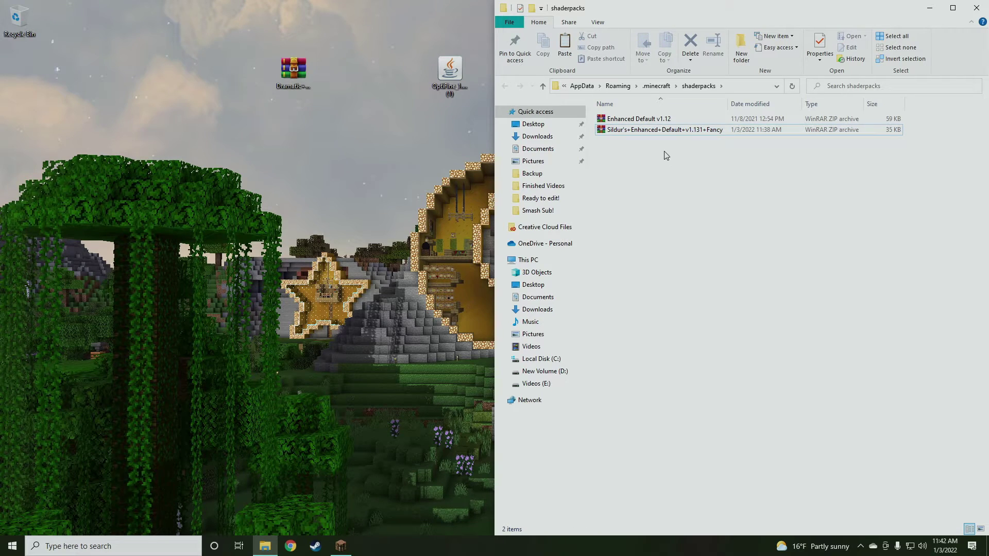
click(685, 131)
click(659, 120)
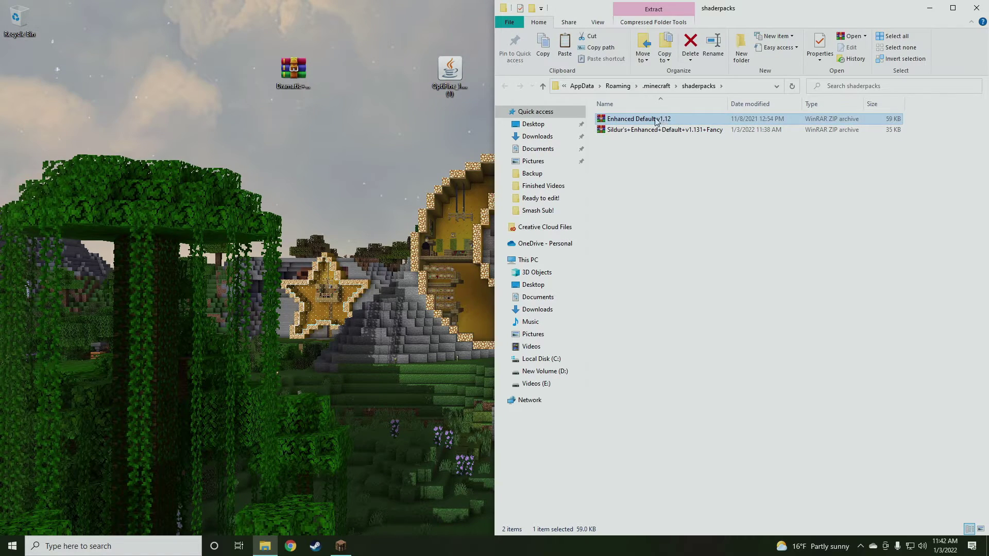
click(662, 191)
- Close the shaderpacks folder, switch back to Minecraft and select the Sildur's+Enhanced+Default+v1.131+Fancy.zip shader pack
click(976, 7)
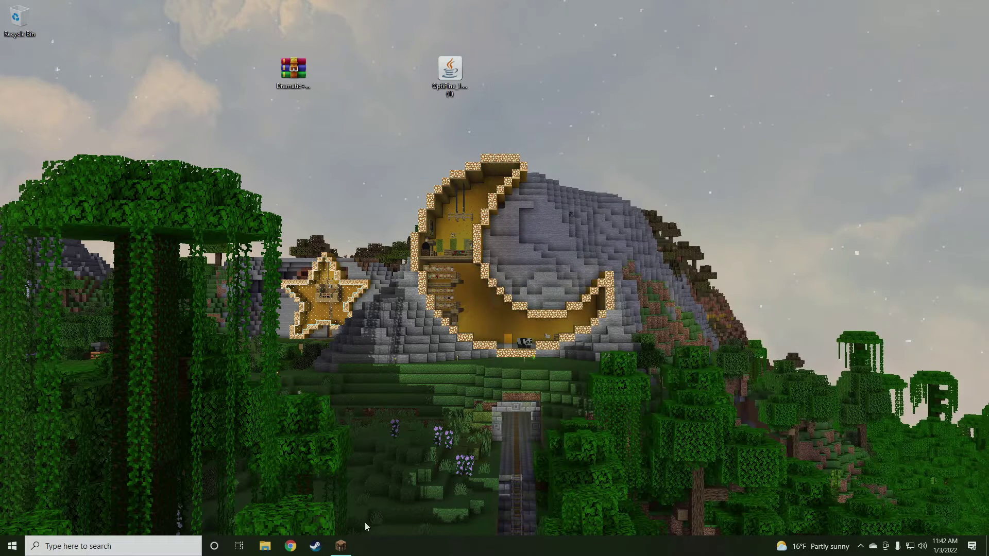
click(340, 552)
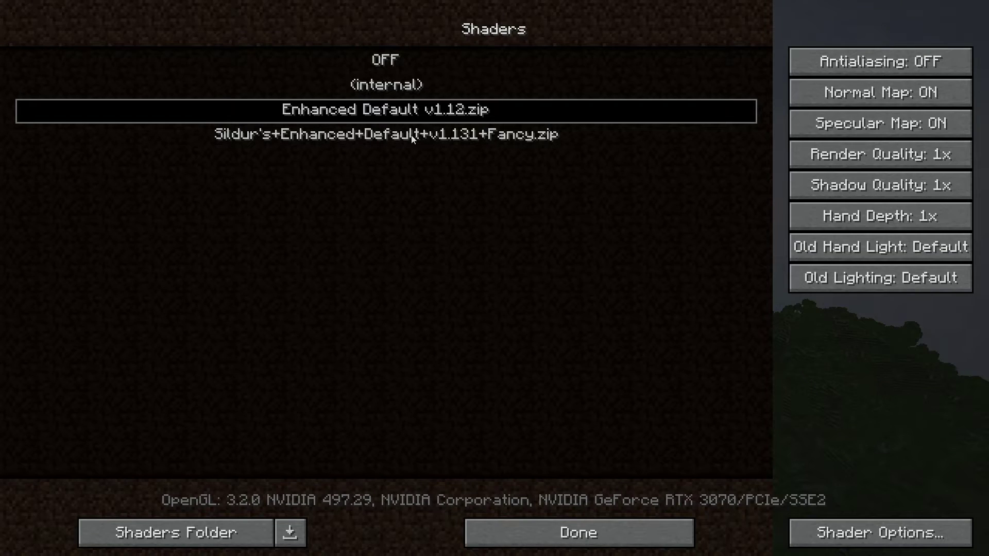
click(264, 140)
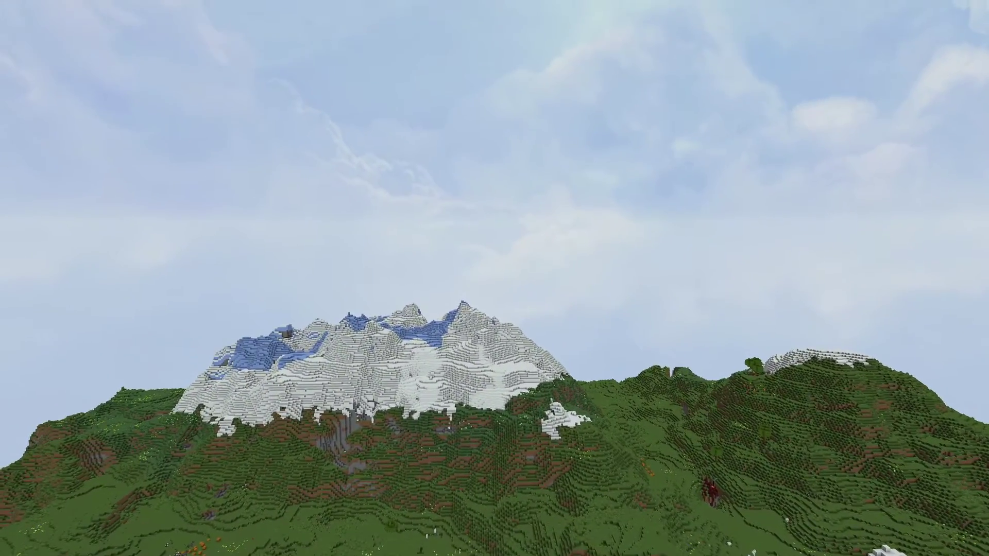
- Pause the game, go to the resource pack selection in the options and open the pack folder
key(Escape)
click(459, 279)
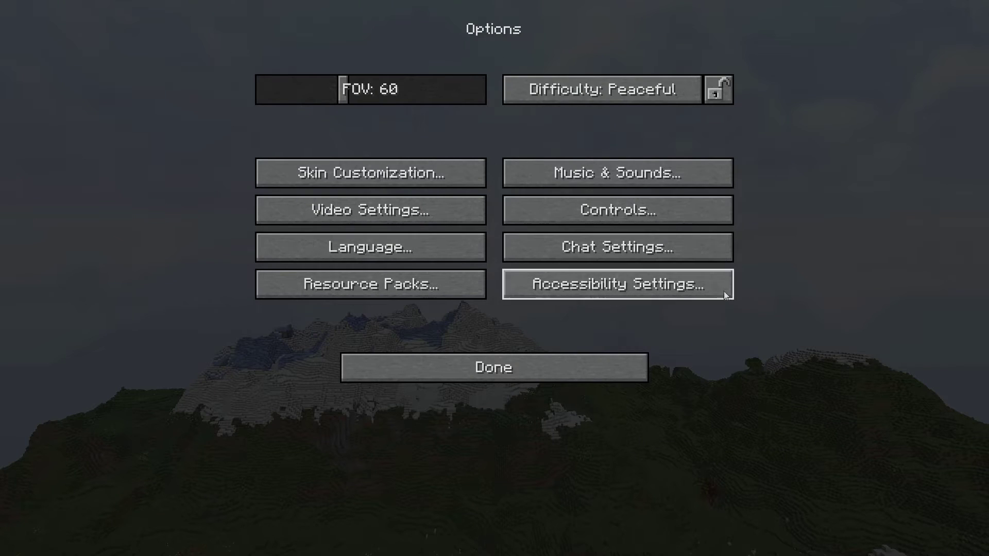
click(583, 356)
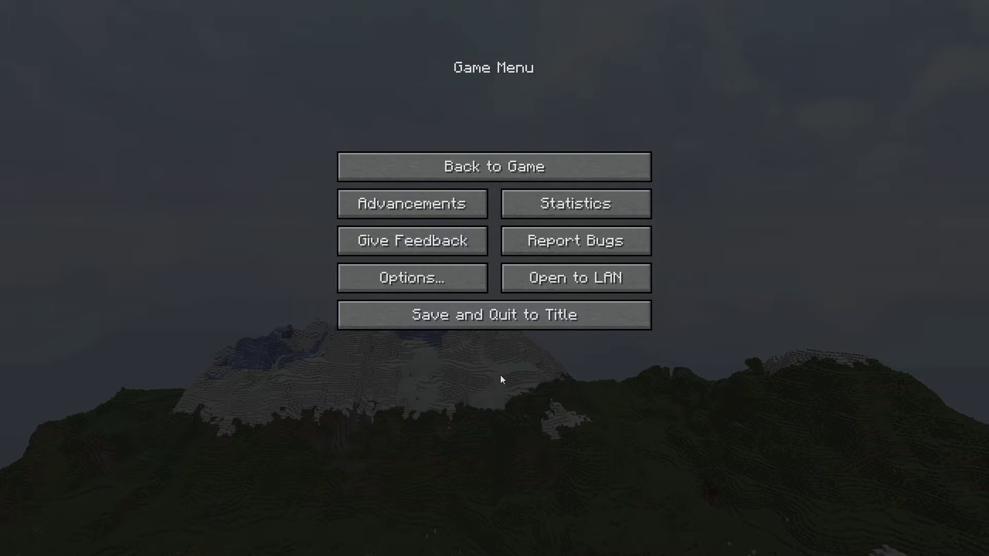
click(452, 289)
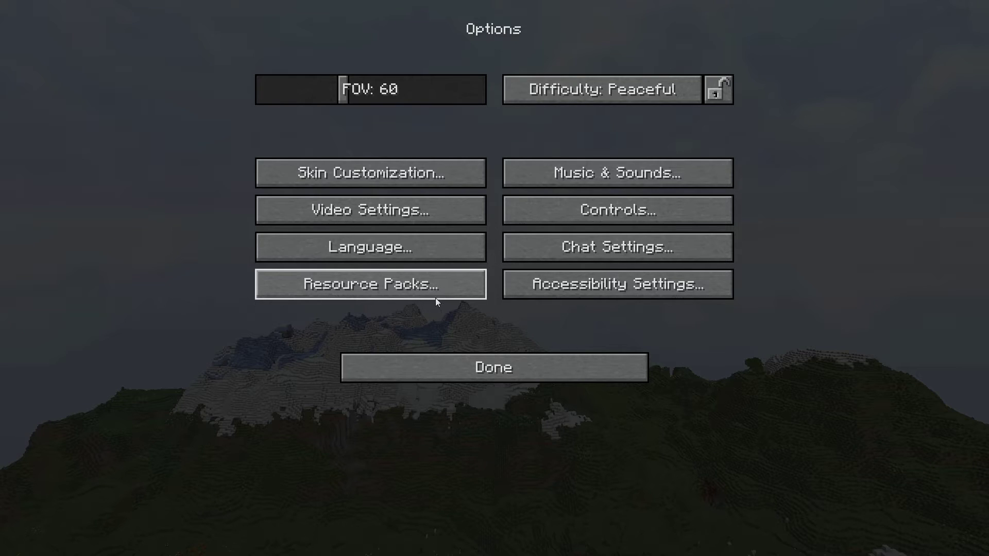
click(391, 293)
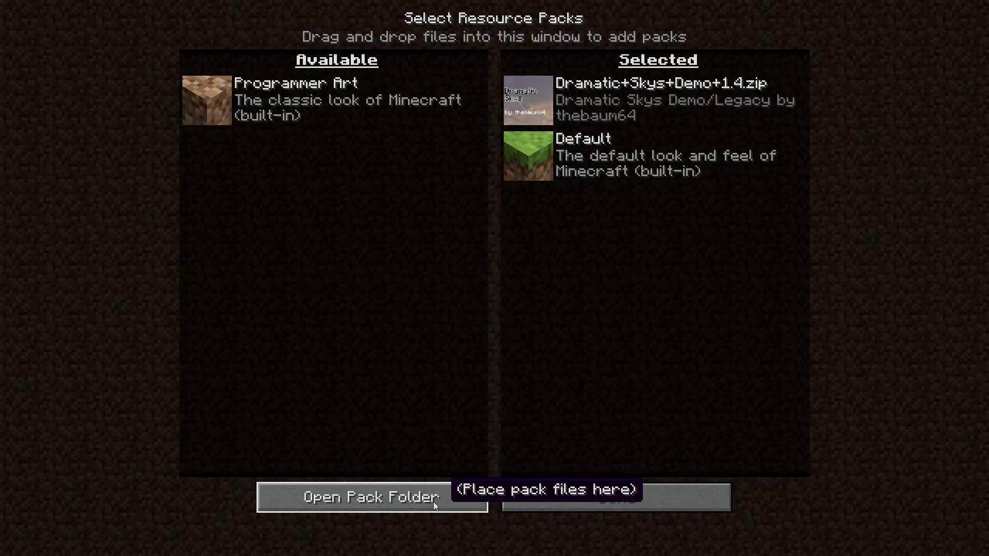
click(405, 498)
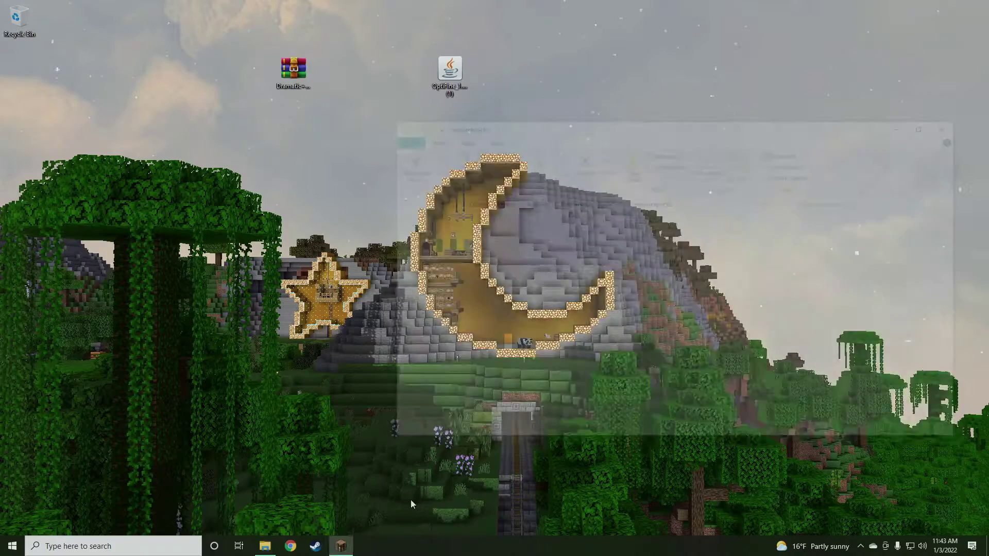
- Try to move the Dramatic Skys archive from the desktop into the resourcepacks folder, cancelling the file replacement
drag(557, 120, 987, 192)
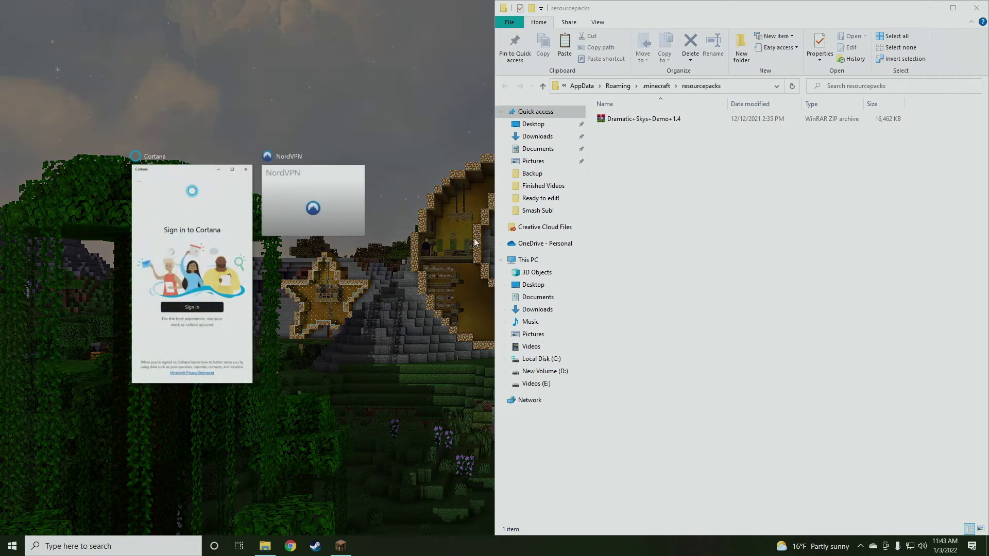
click(284, 76)
drag(283, 75, 696, 159)
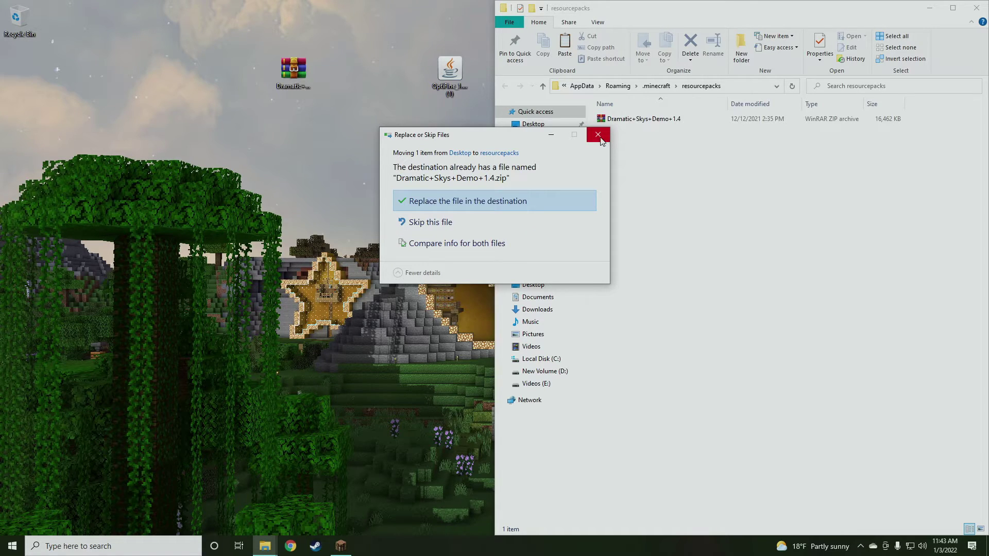
click(598, 137)
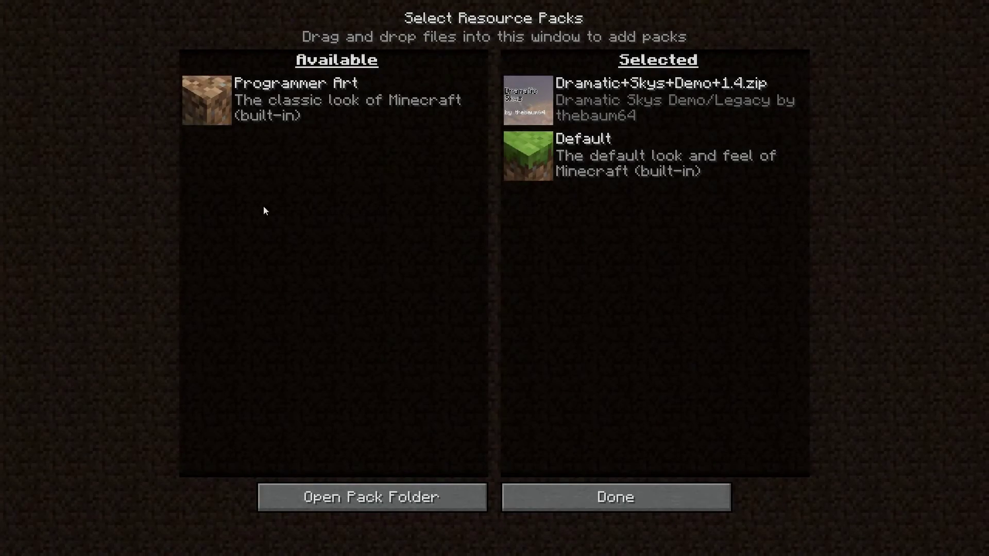
- Deselect and reselect the Dramatic+Skys+Demo+1.4.zip resource pack, confirm the selection and return to the game
mouse_move(517, 143)
click(517, 103)
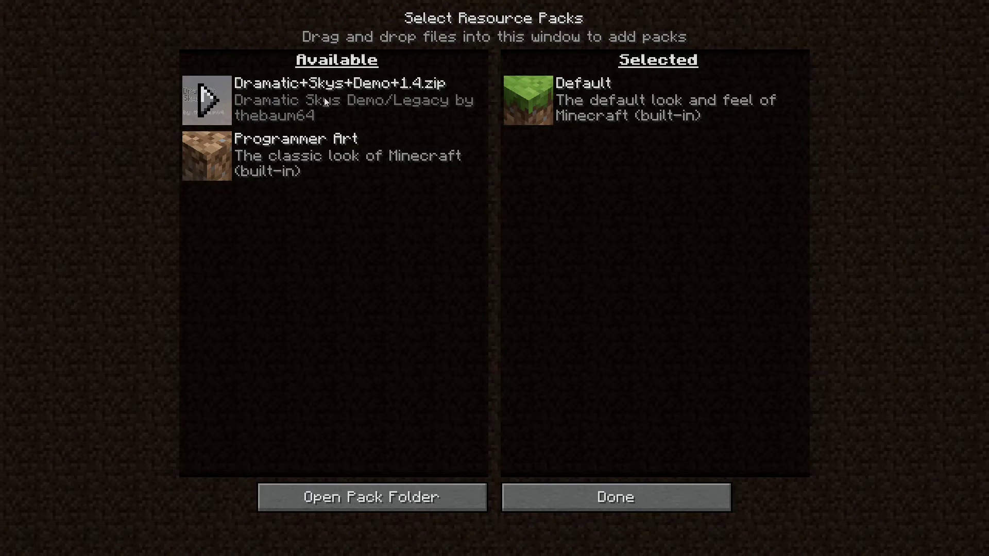
click(215, 109)
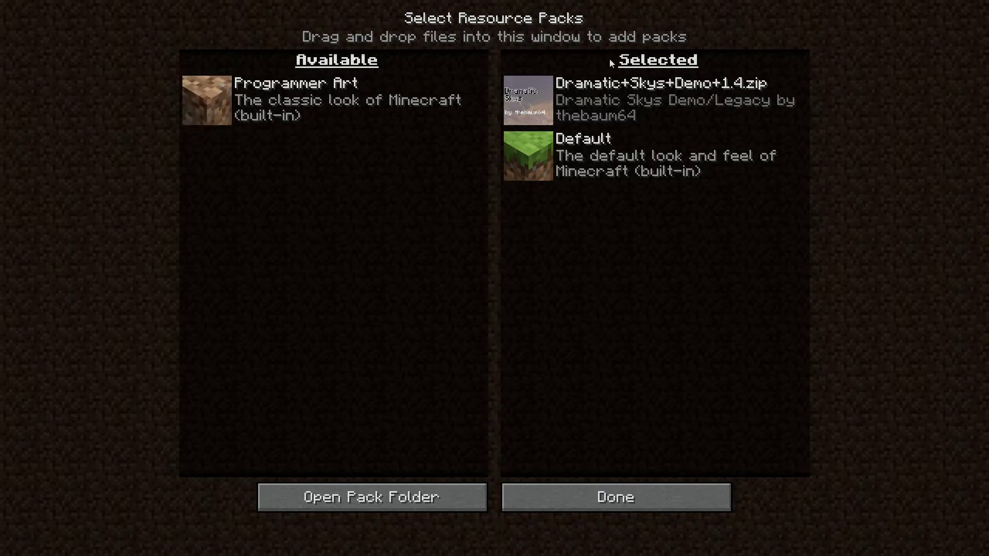
click(601, 499)
click(559, 378)
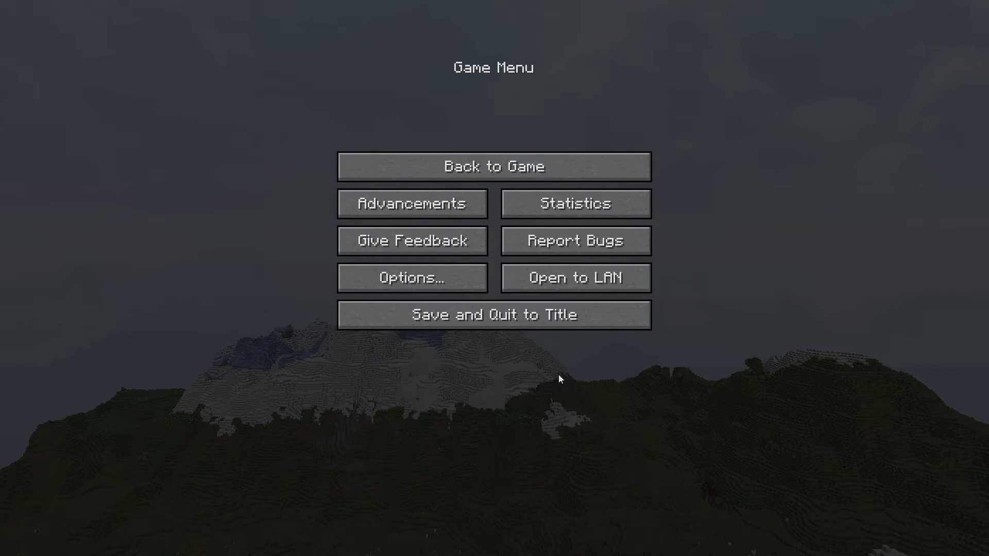
click(553, 155)
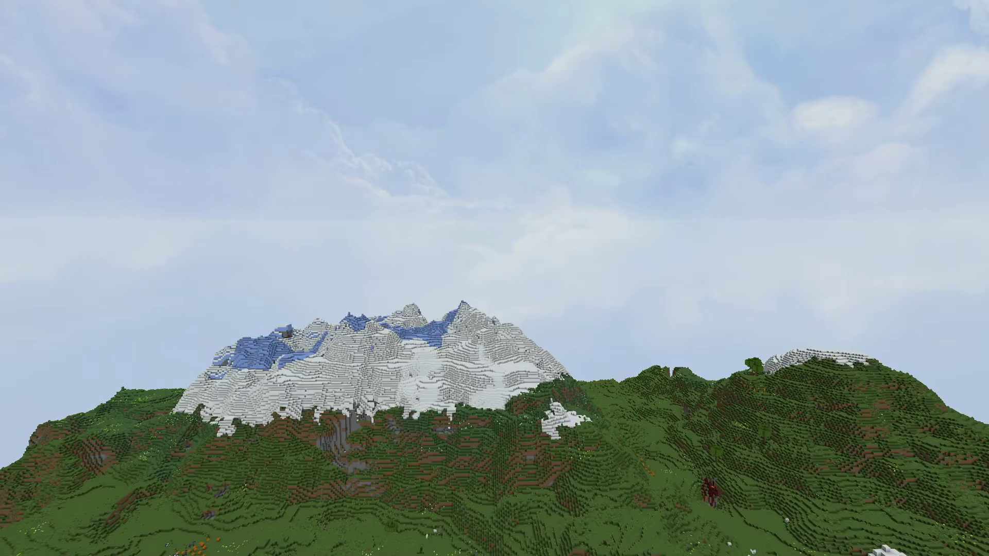